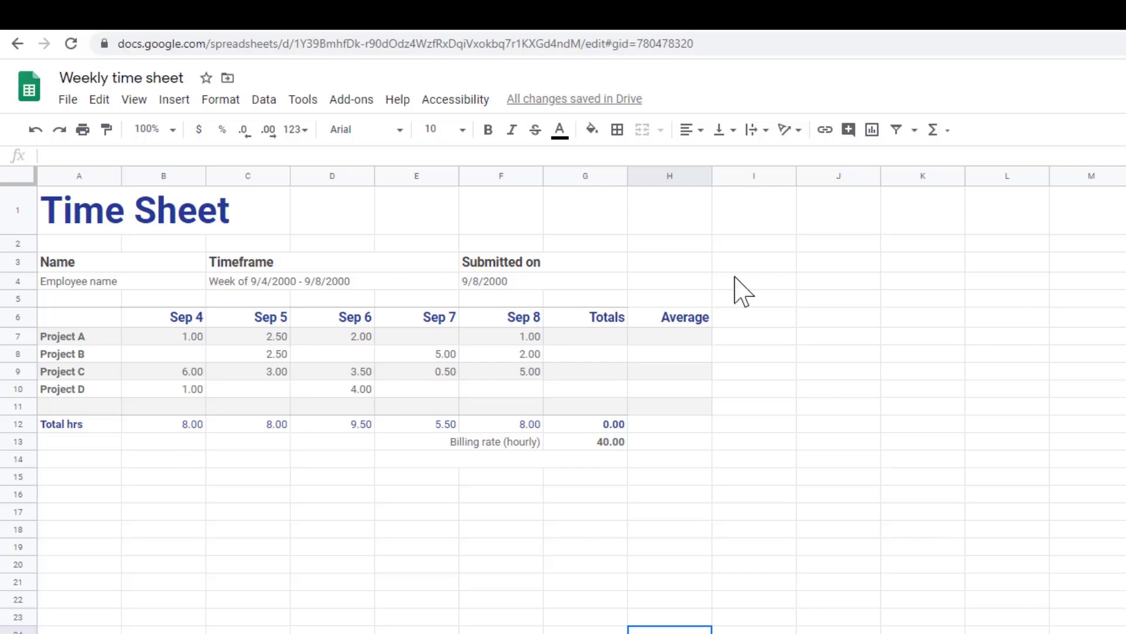
left_click(945, 138)
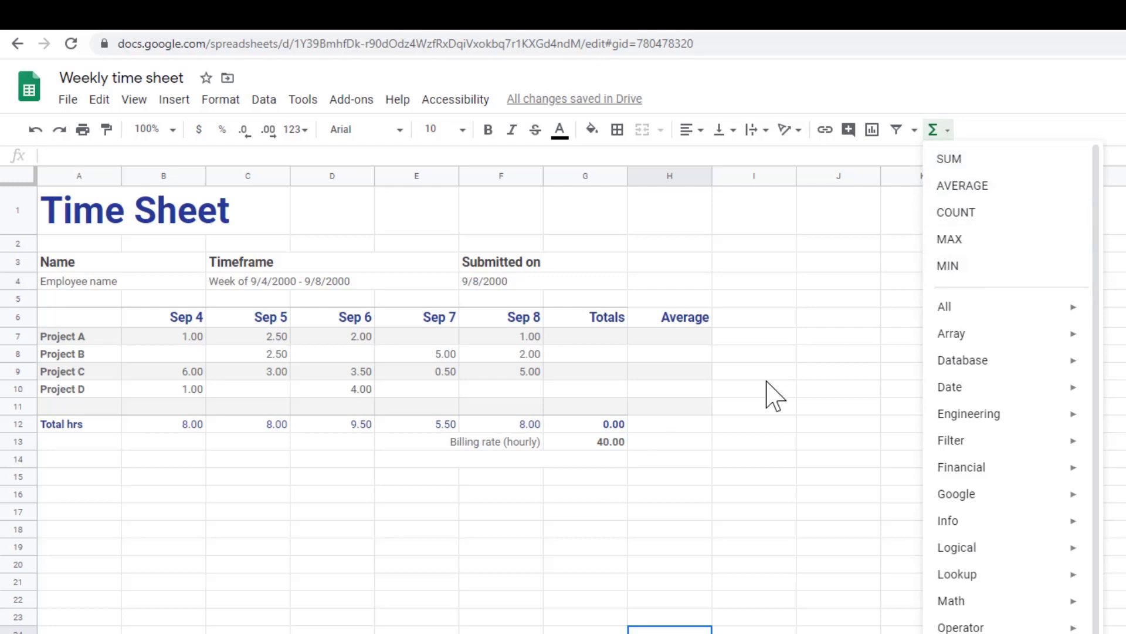
left_click(749, 490)
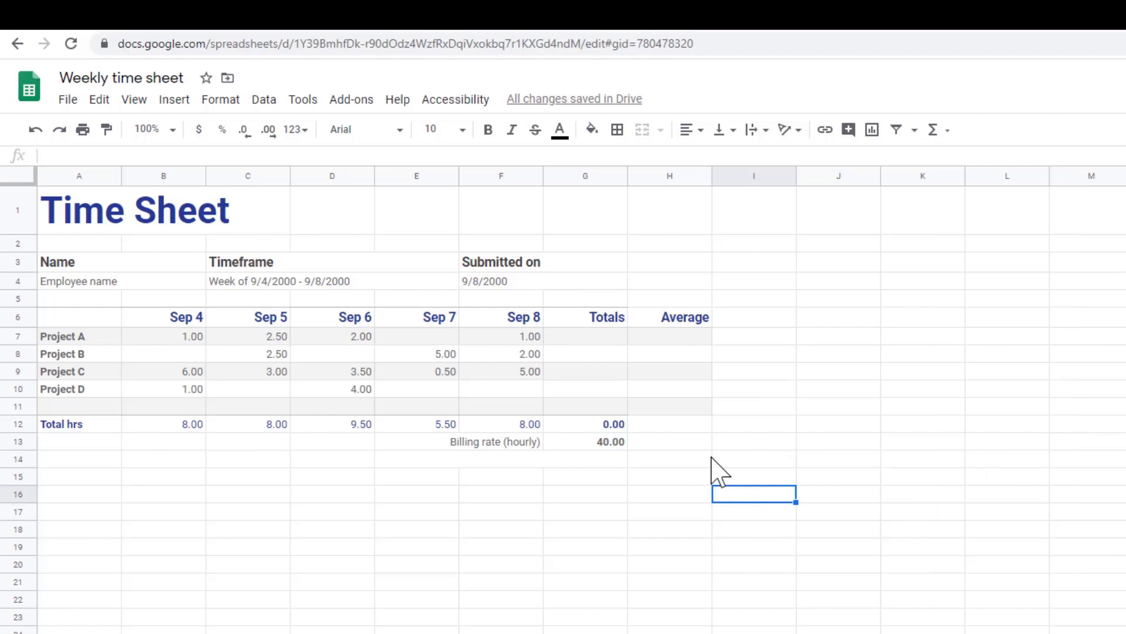
Step: Clear the daily values in the Total hrs row, cells B12 through F12
left_click(582, 337)
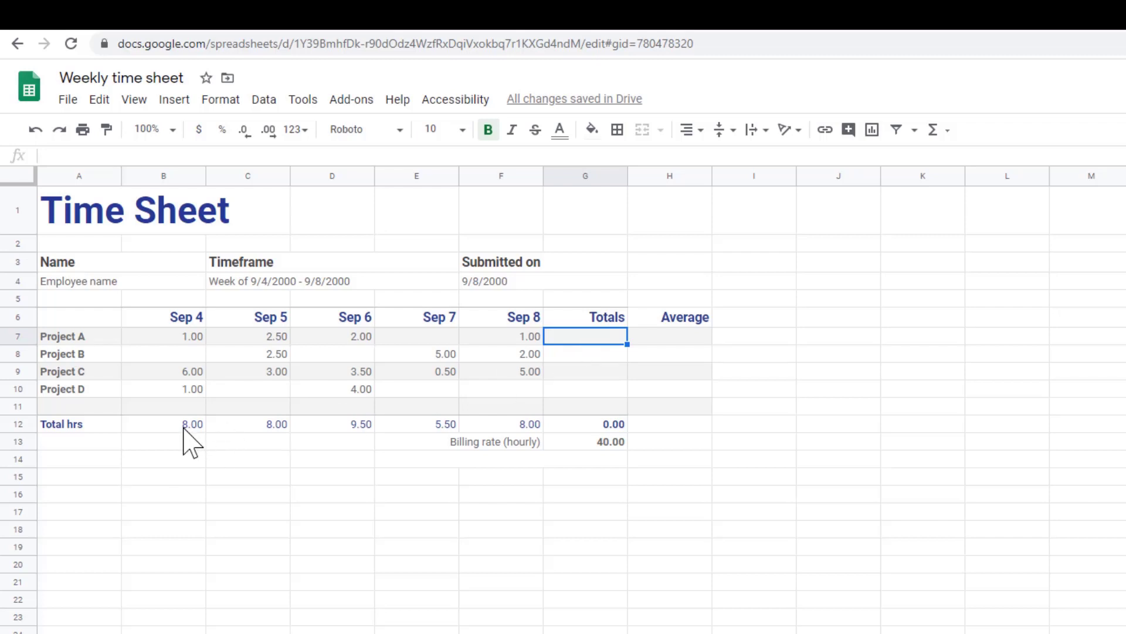
left_click_drag(183, 424, 511, 426)
key("Delete")
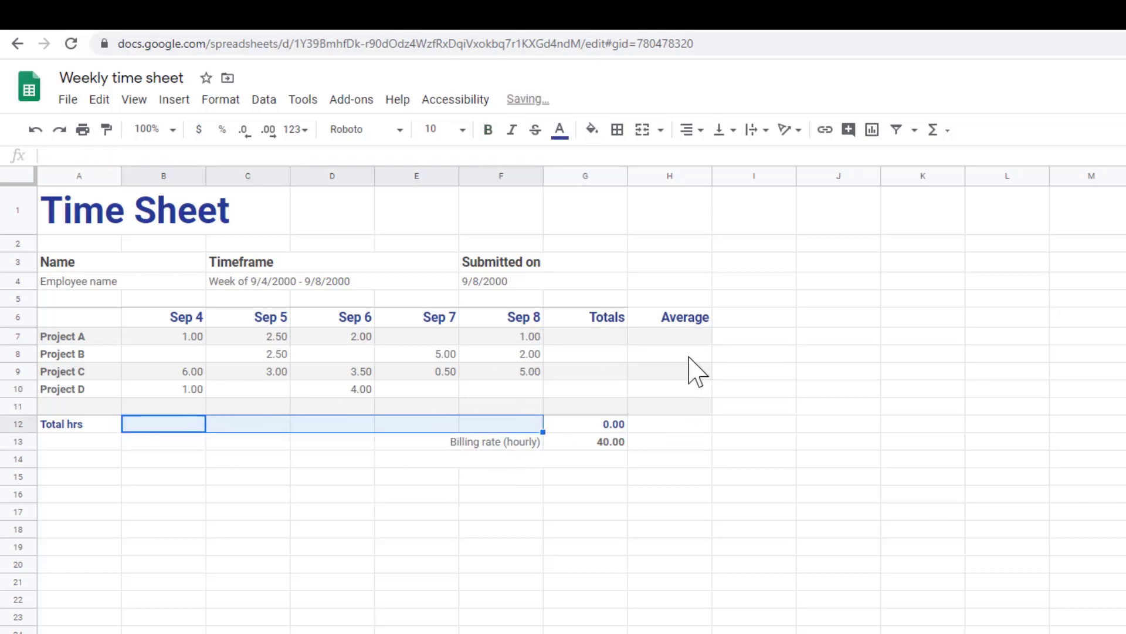
Step: Total Project A's hours in G7 with the formula =sum(B7:F7)
left_click(618, 335)
type("=")
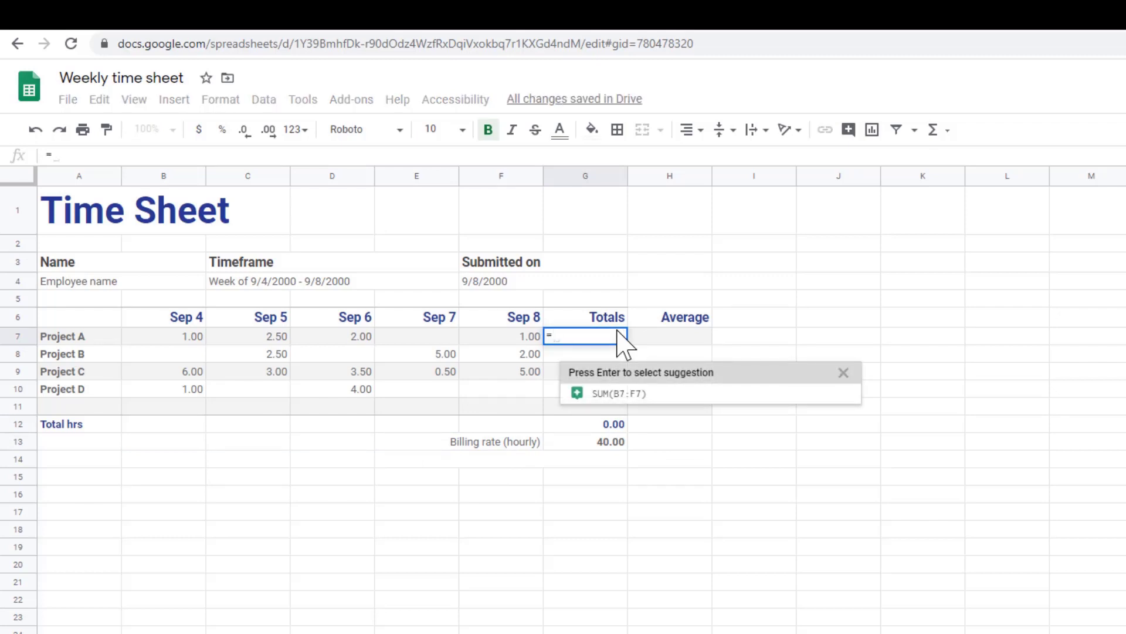
type("su")
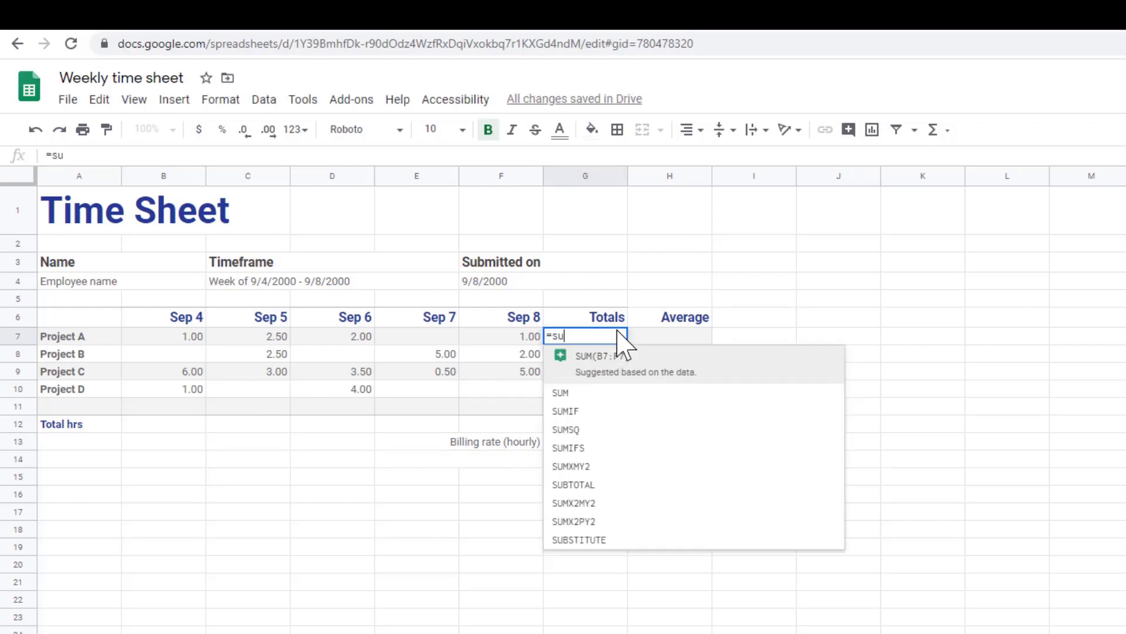
type("m")
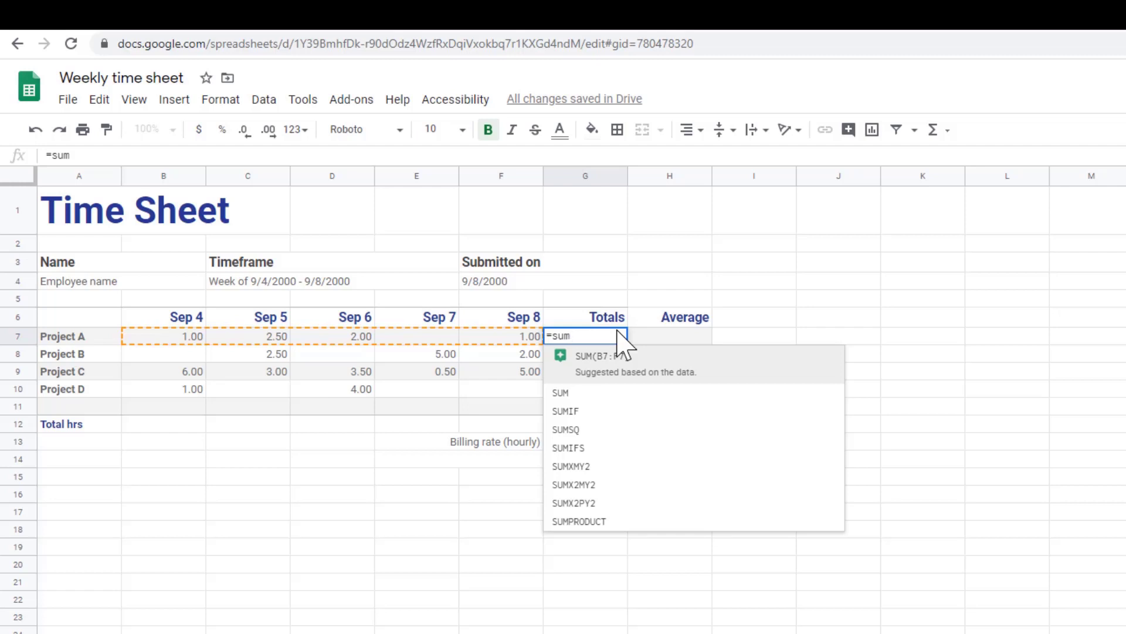
type("(")
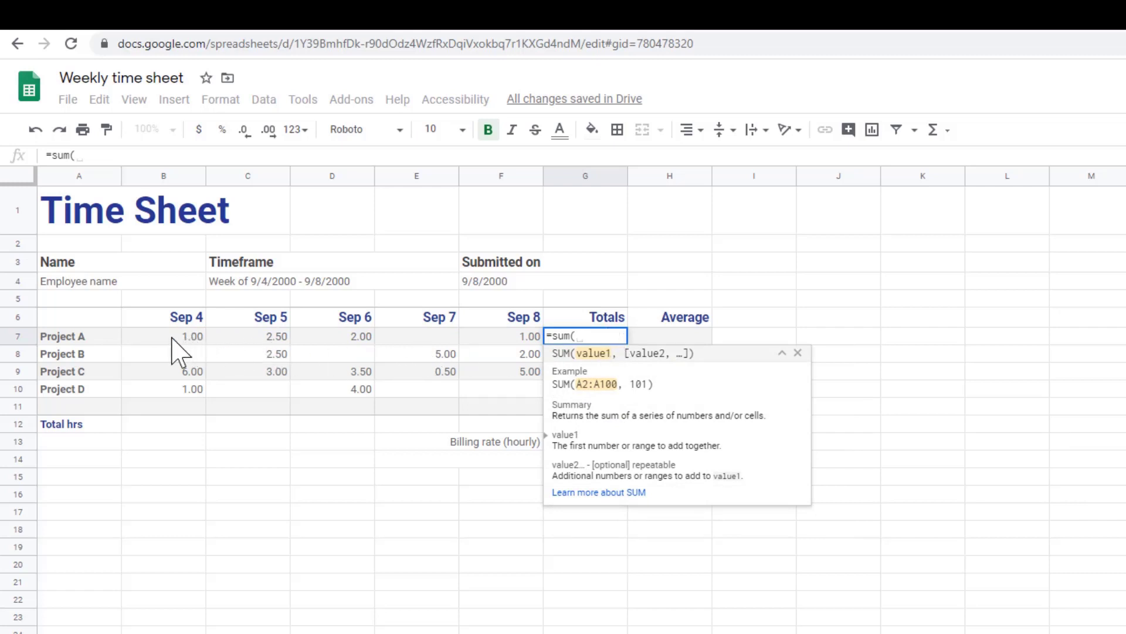
left_click_drag(173, 338, 506, 335)
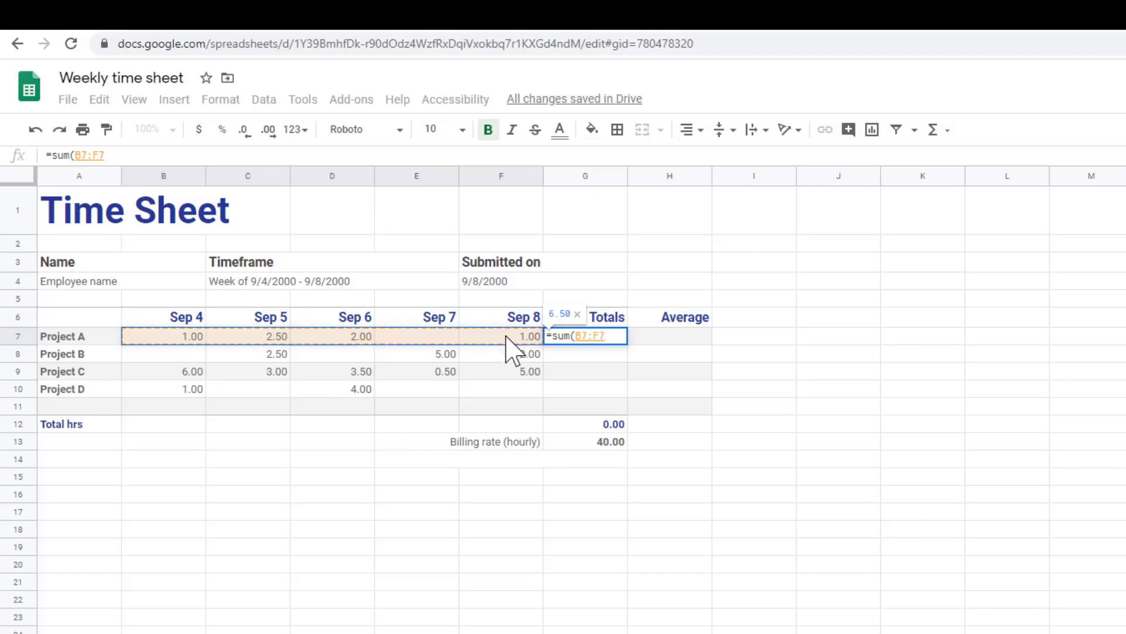
type(")")
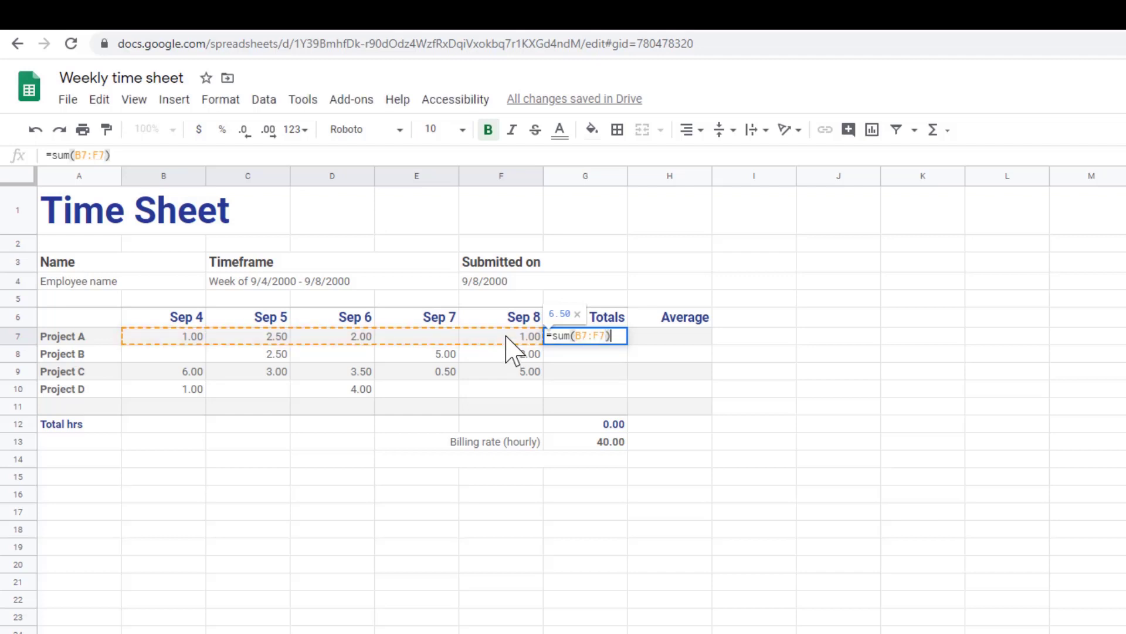
key("Return")
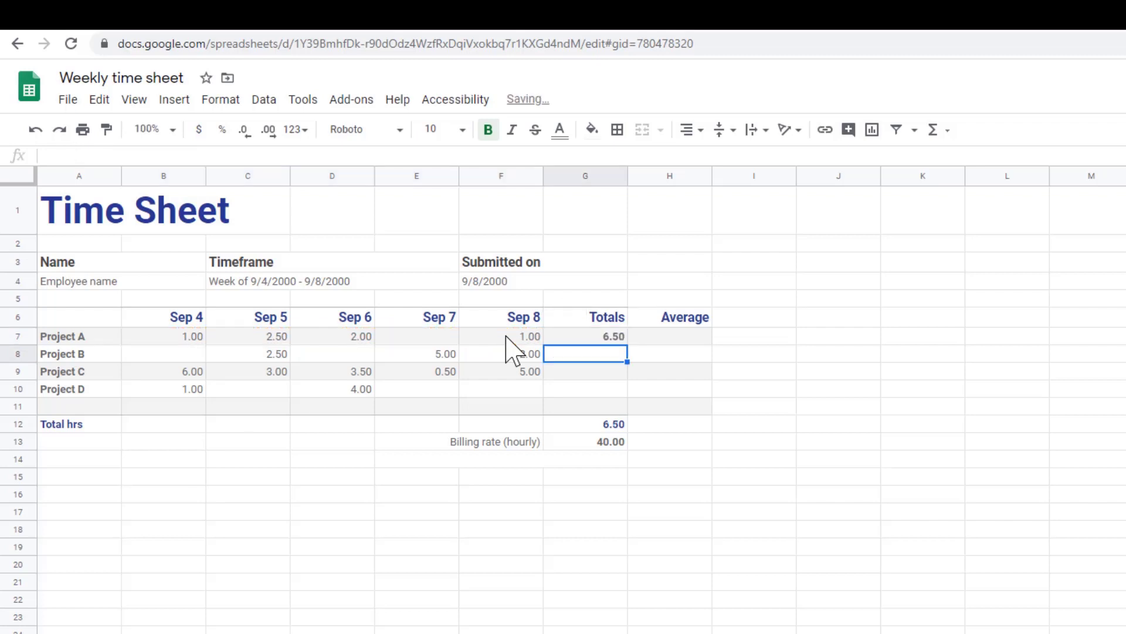
Step: Total Project B's hours in G8 by inserting =SUM(B8:F8), and fill the G7 sum formula down through G10
left_click(616, 340)
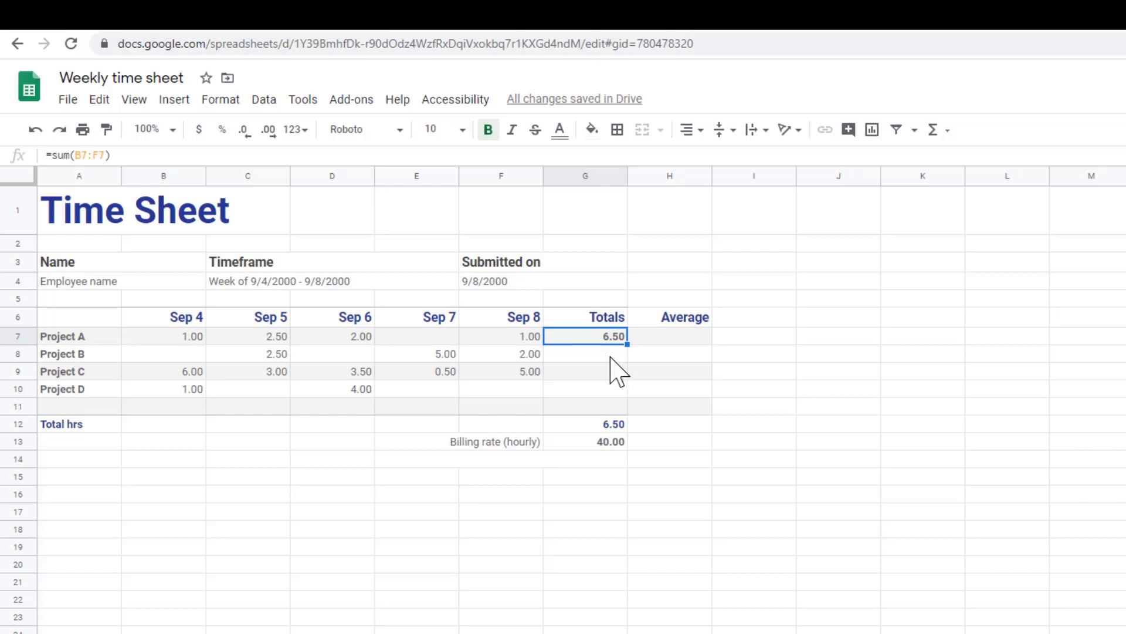
left_click(603, 356)
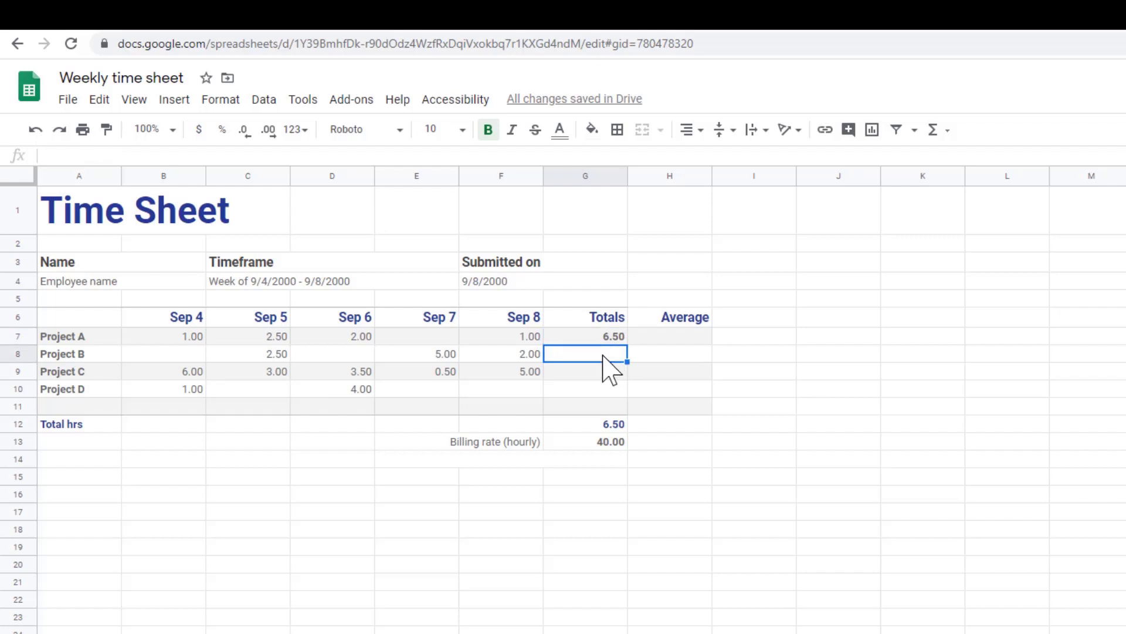
left_click(940, 131)
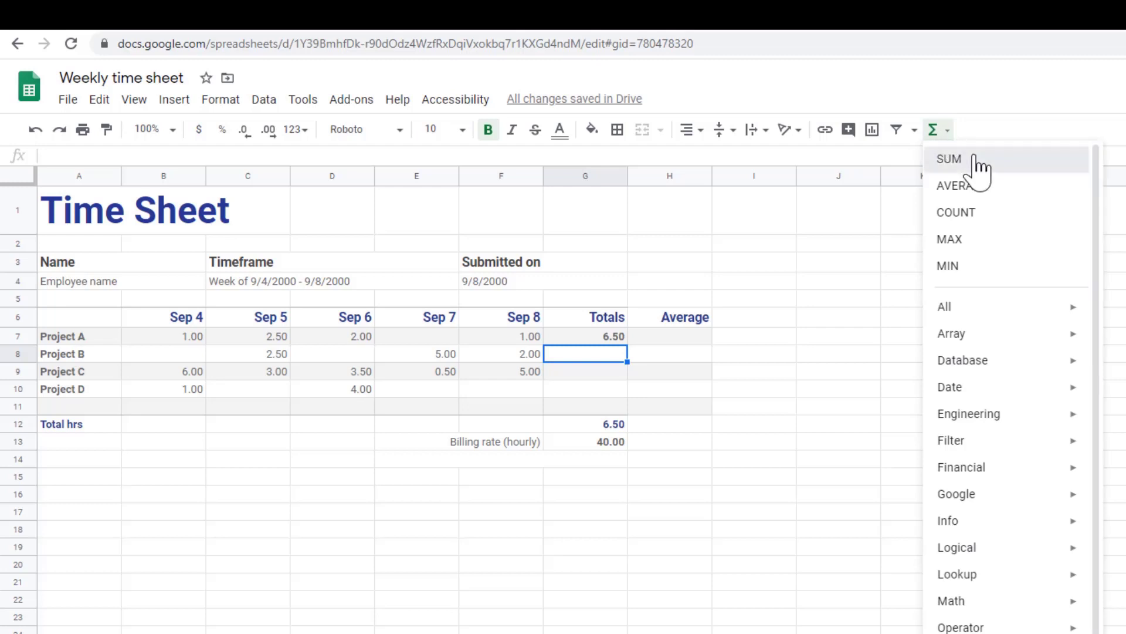
left_click(974, 159)
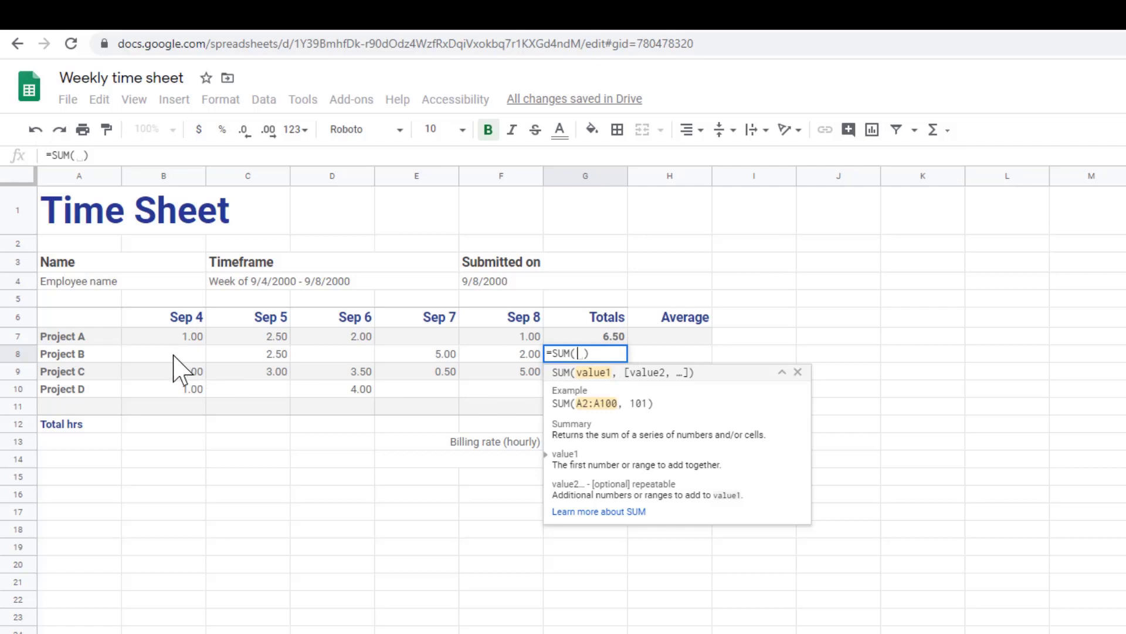
left_click_drag(174, 354, 495, 350)
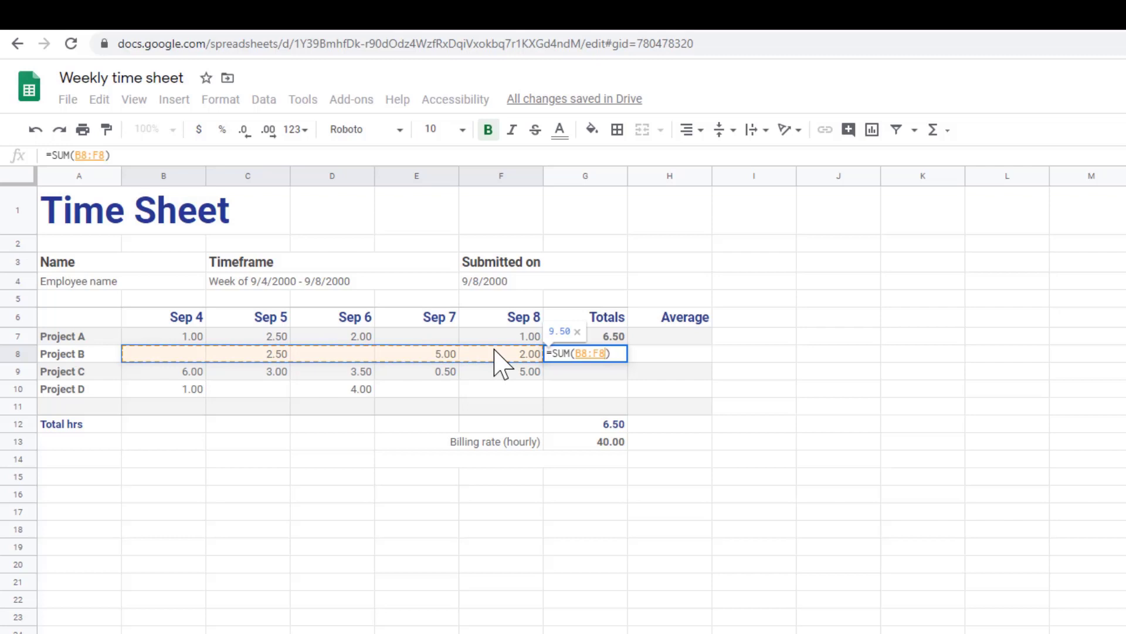
key("Return")
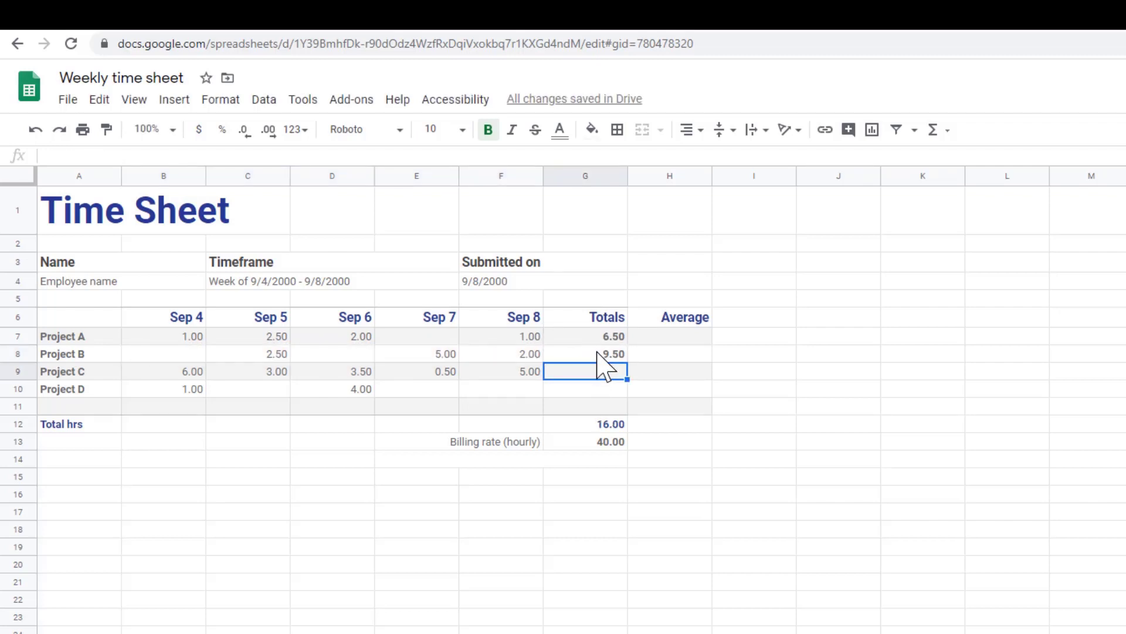
left_click(600, 338)
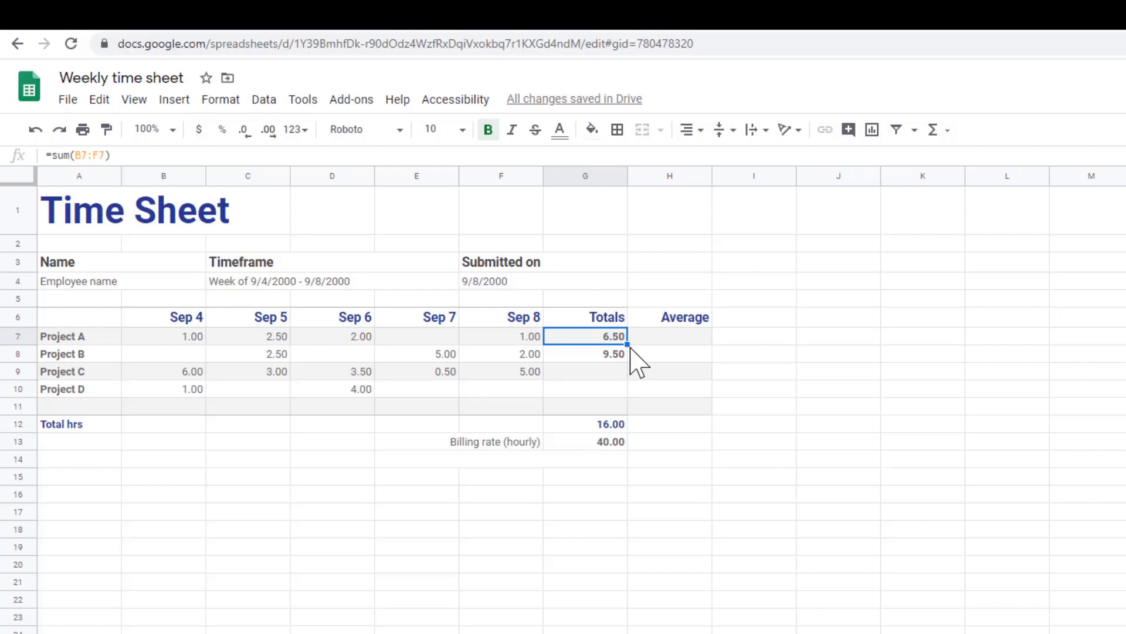
left_click_drag(628, 345, 625, 386)
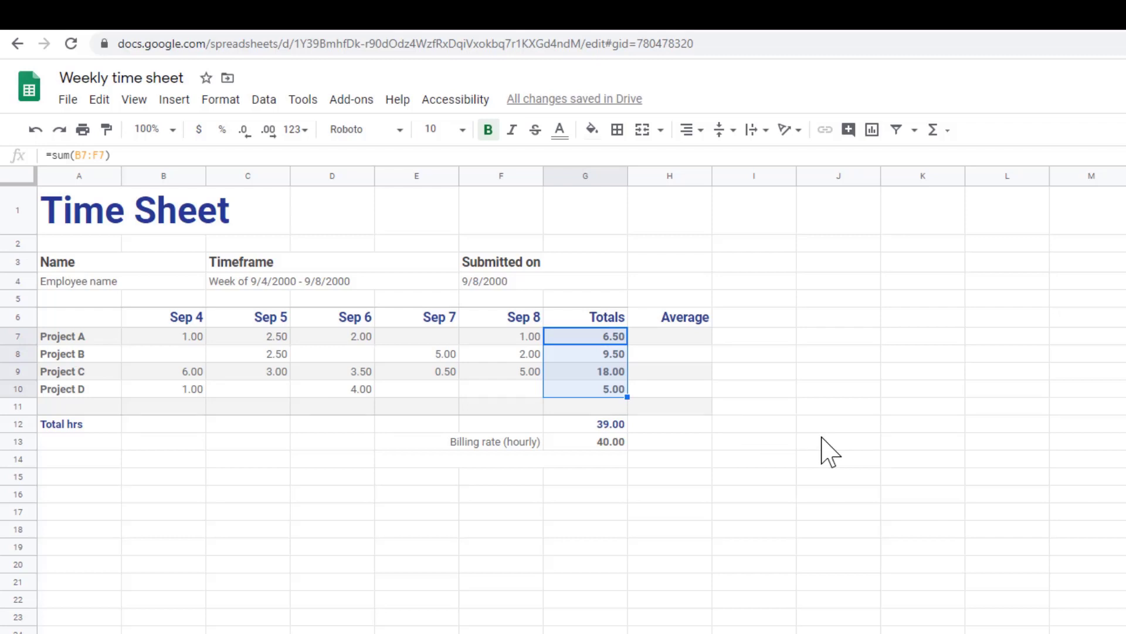
Step: Sum the Sep 4 hours in B12 with =sum(B7:B10) and fill the formula across the Total hrs row to F12
left_click(183, 428)
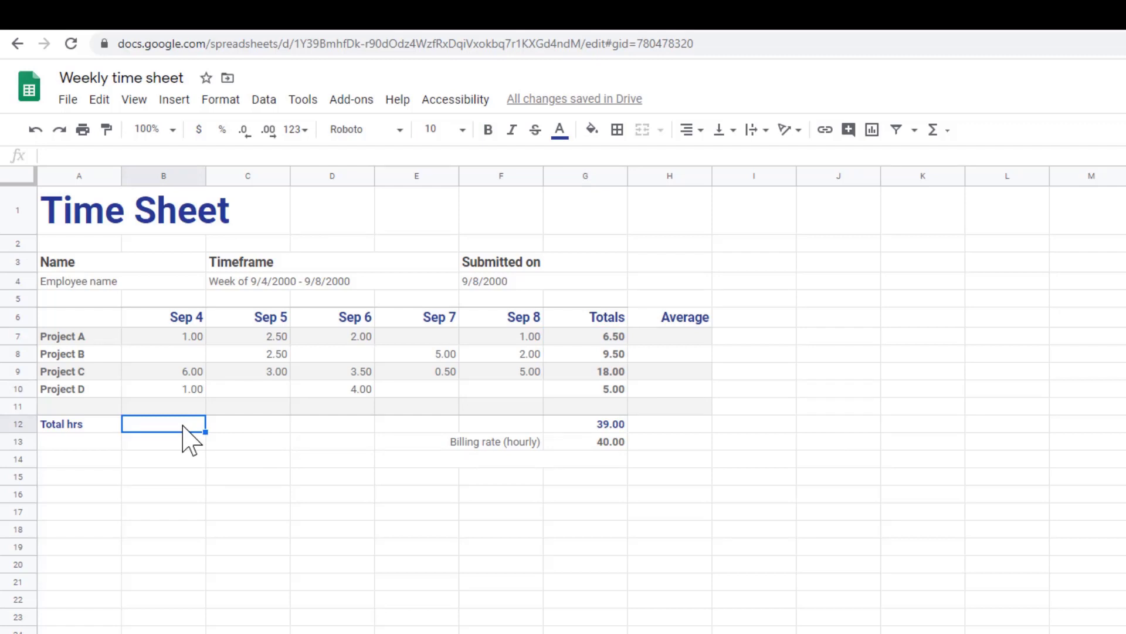
type("=")
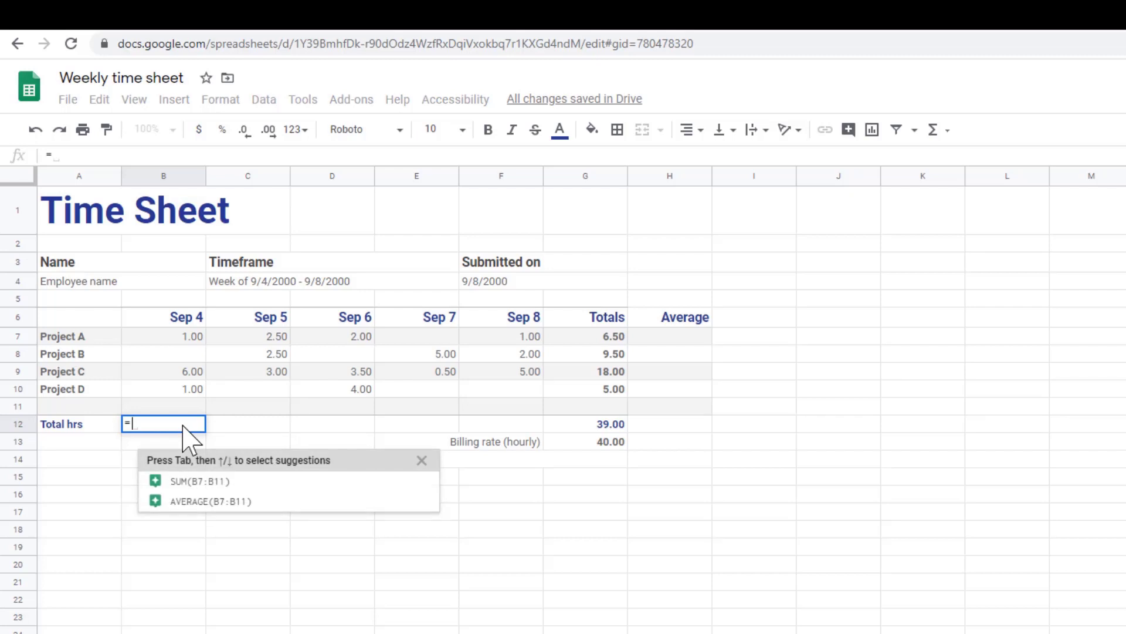
type("sum")
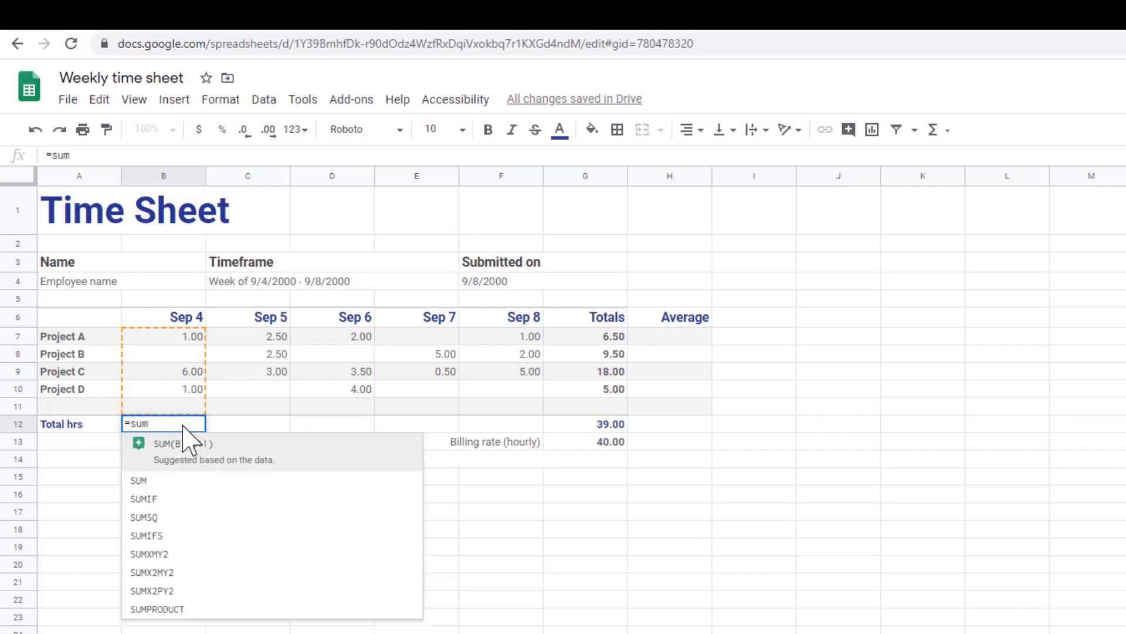
type("(")
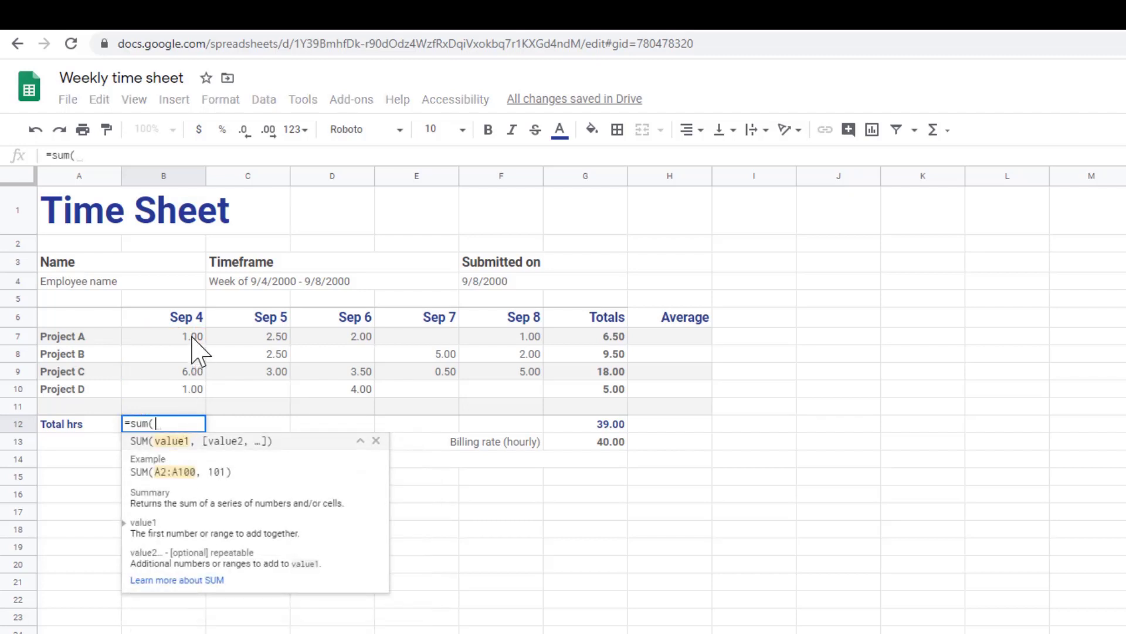
left_click_drag(194, 343, 194, 390)
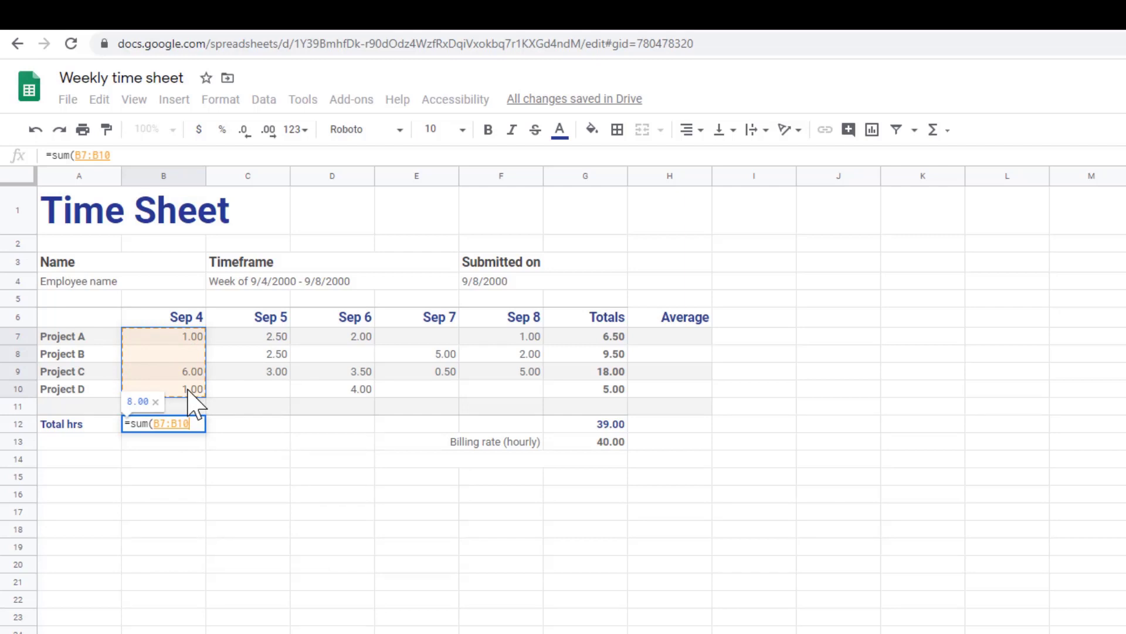
key("Return")
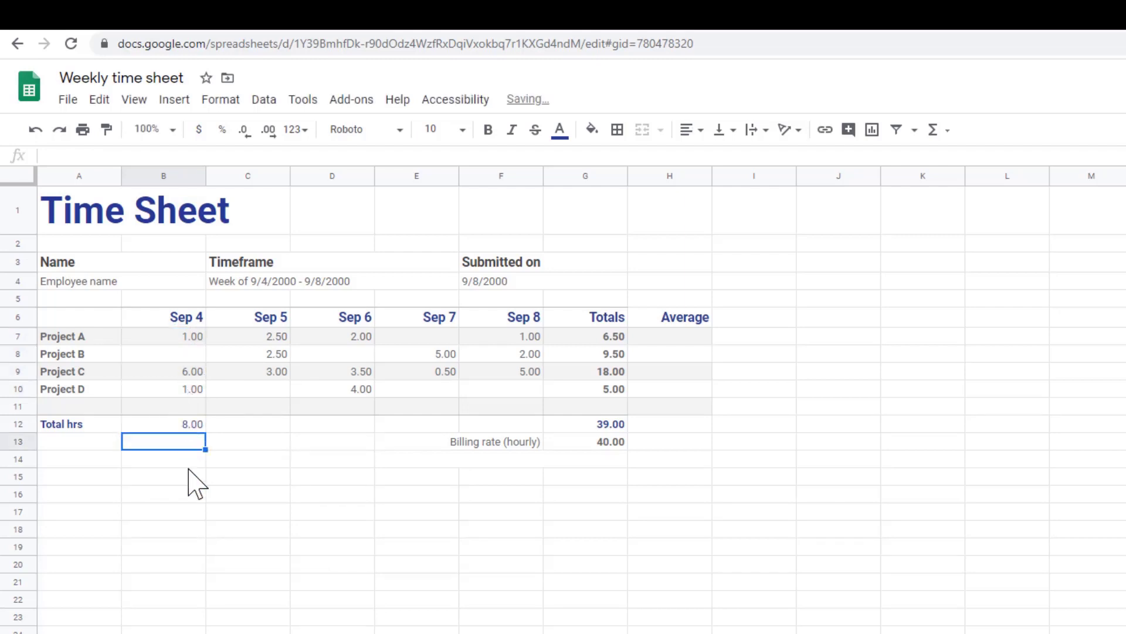
left_click(181, 423)
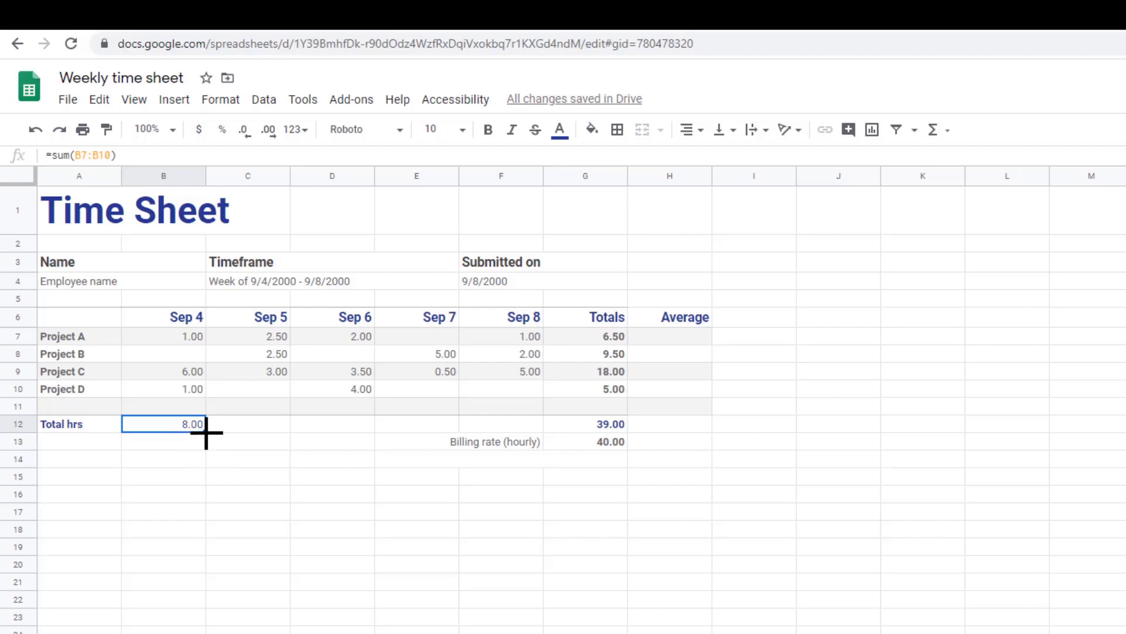
left_click_drag(206, 432, 493, 427)
left_click(584, 511)
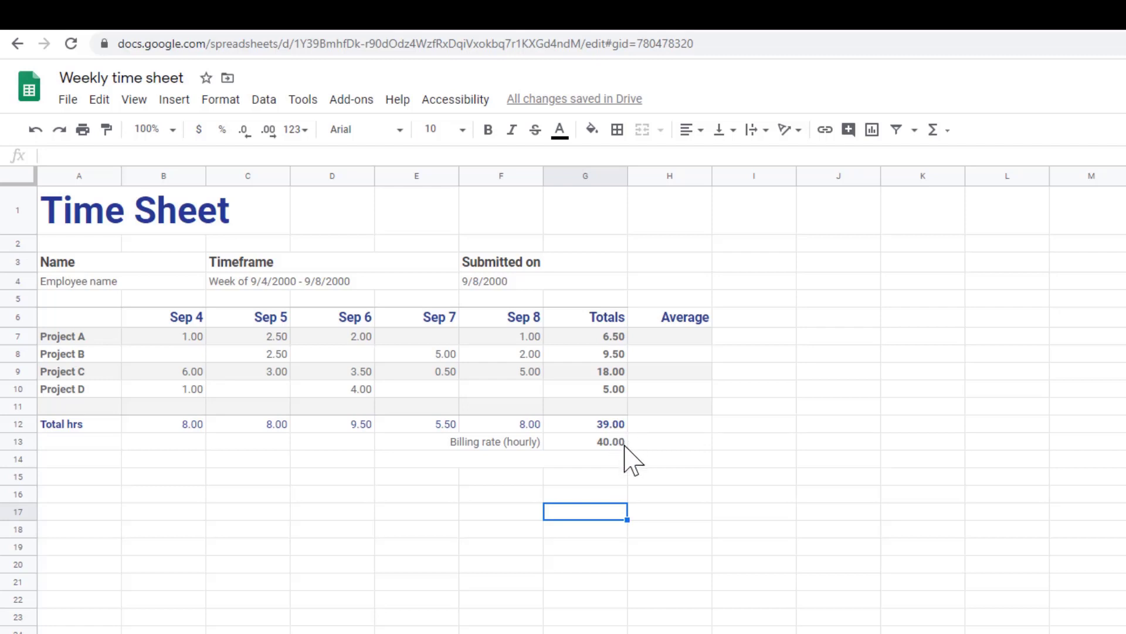
Step: Calculate the amount due in the merged cell below the billing rate by multiplying total hours by the rate, =G12*G13
left_click(619, 460)
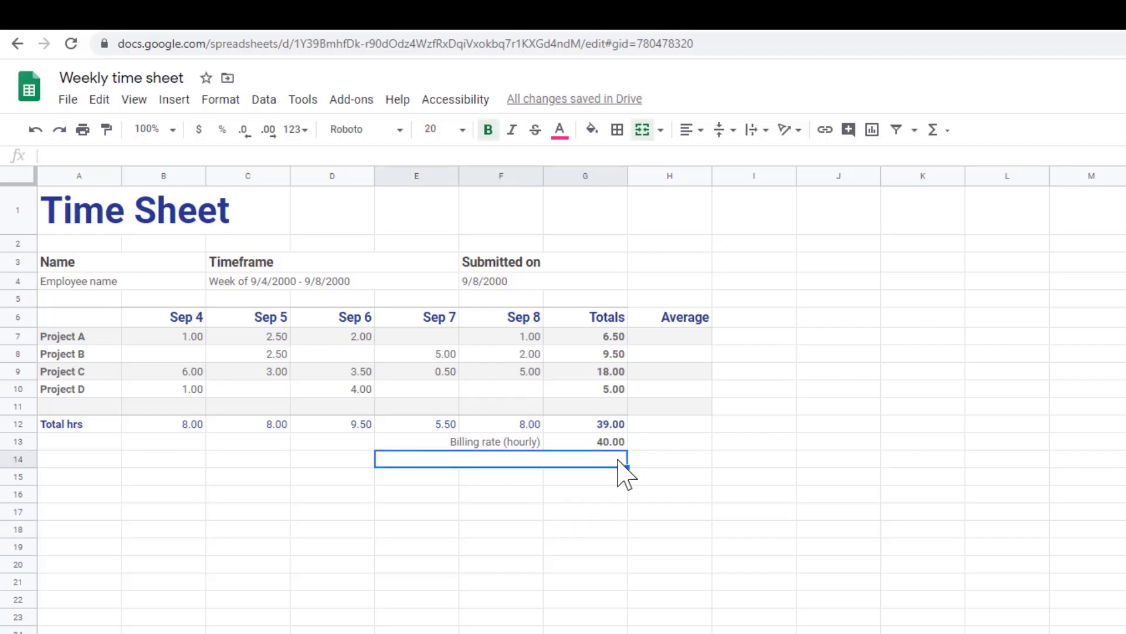
type("=")
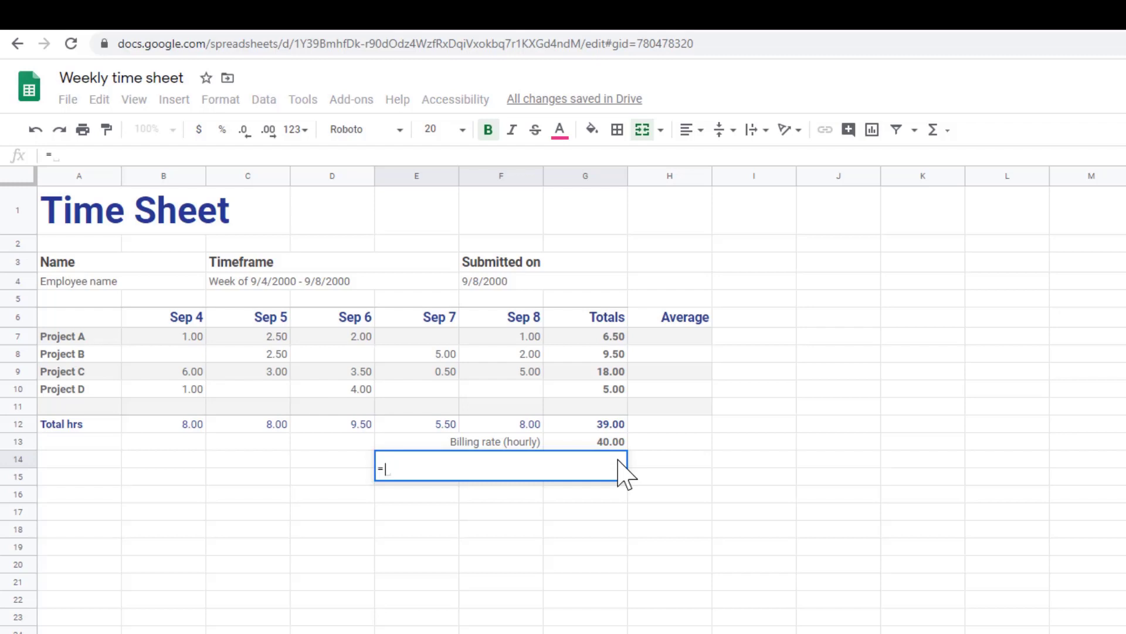
left_click(613, 427)
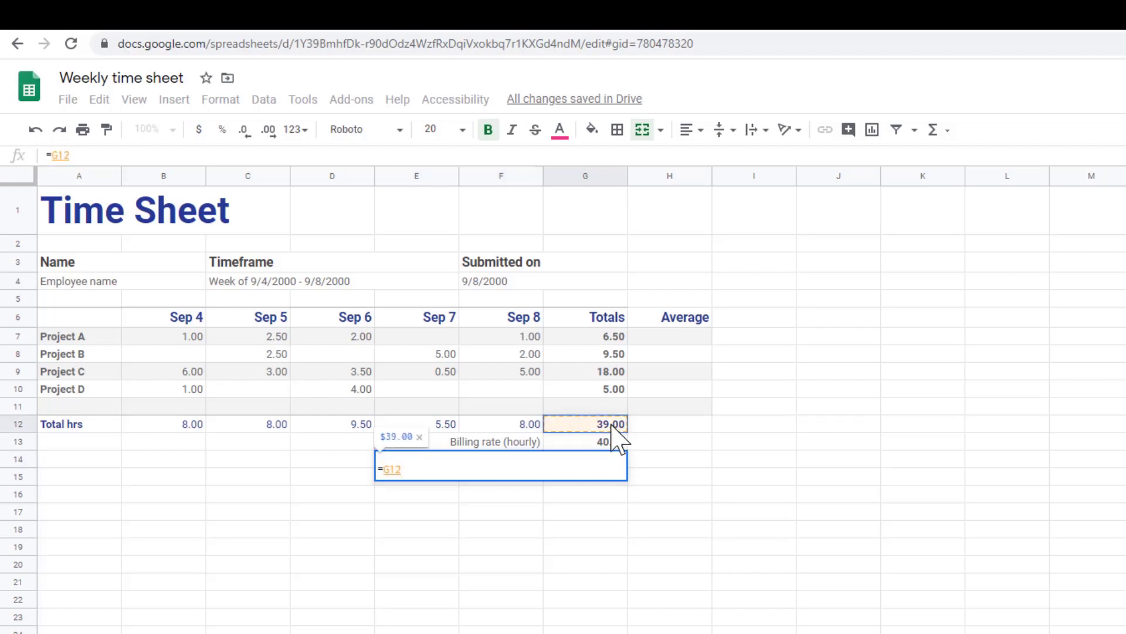
type("*")
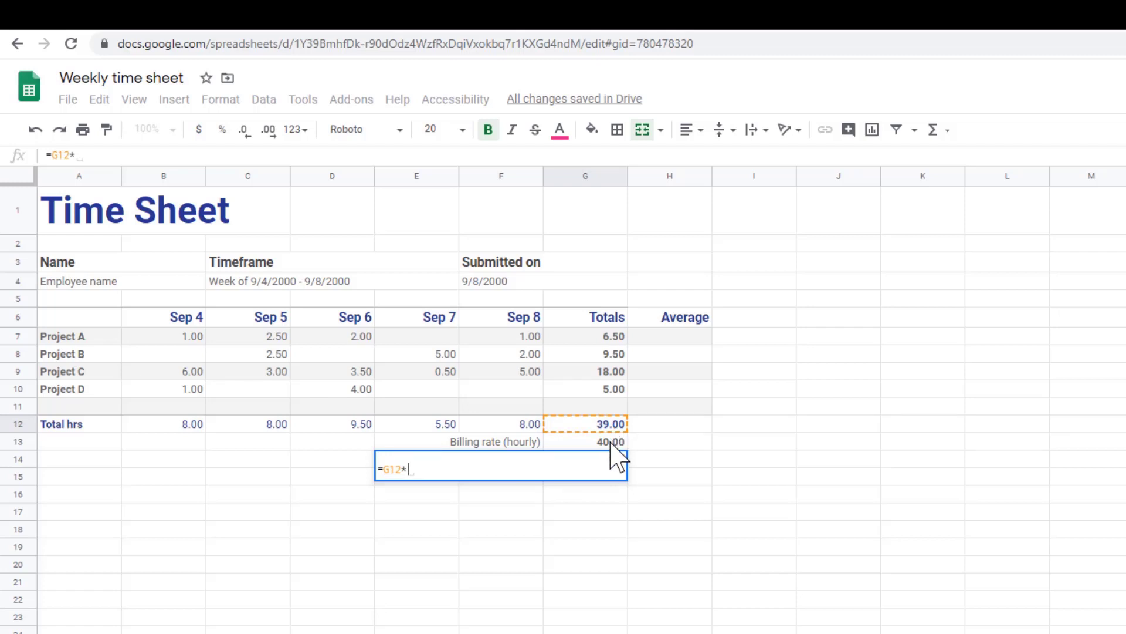
left_click(611, 443)
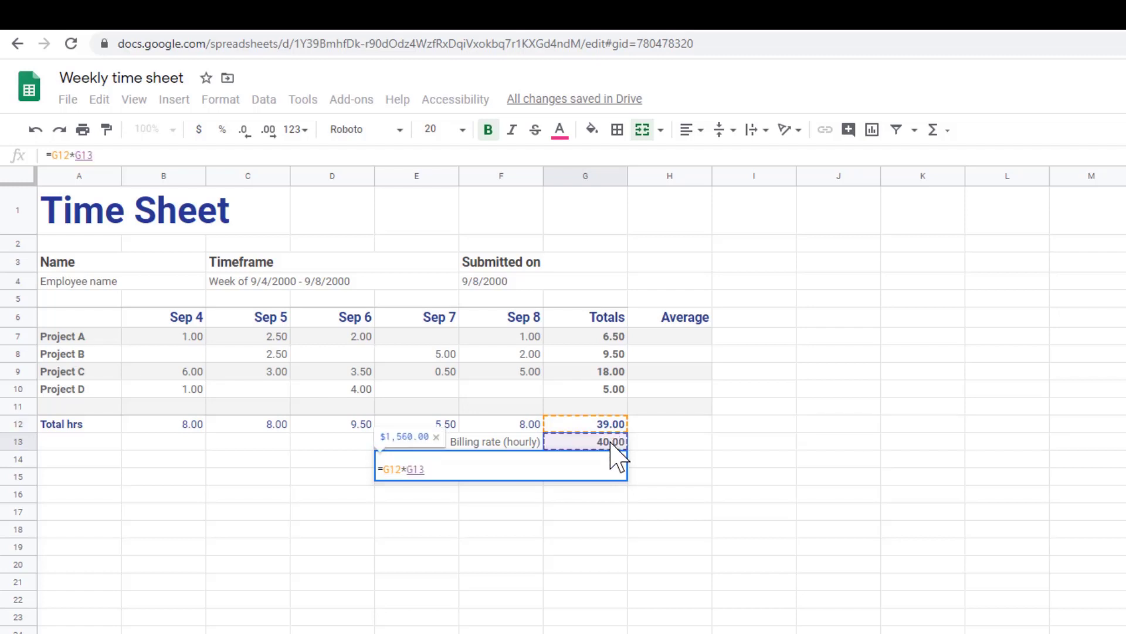
key("Return")
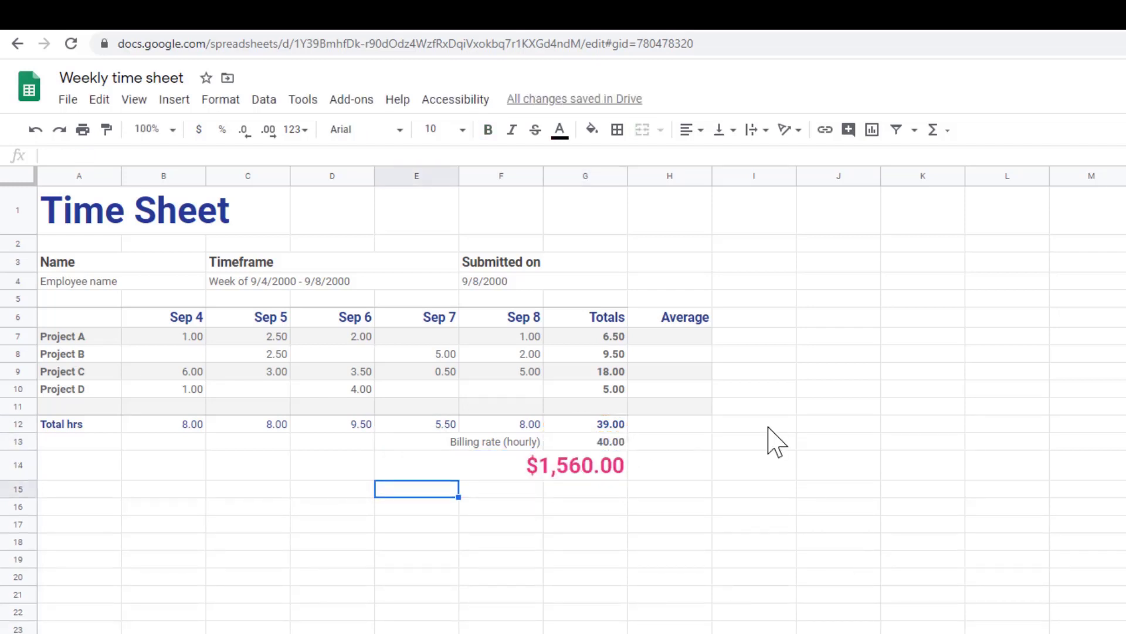
Step: Average Project A's daily hours in H7 with the formula =average(B7:F7)
left_click(688, 351)
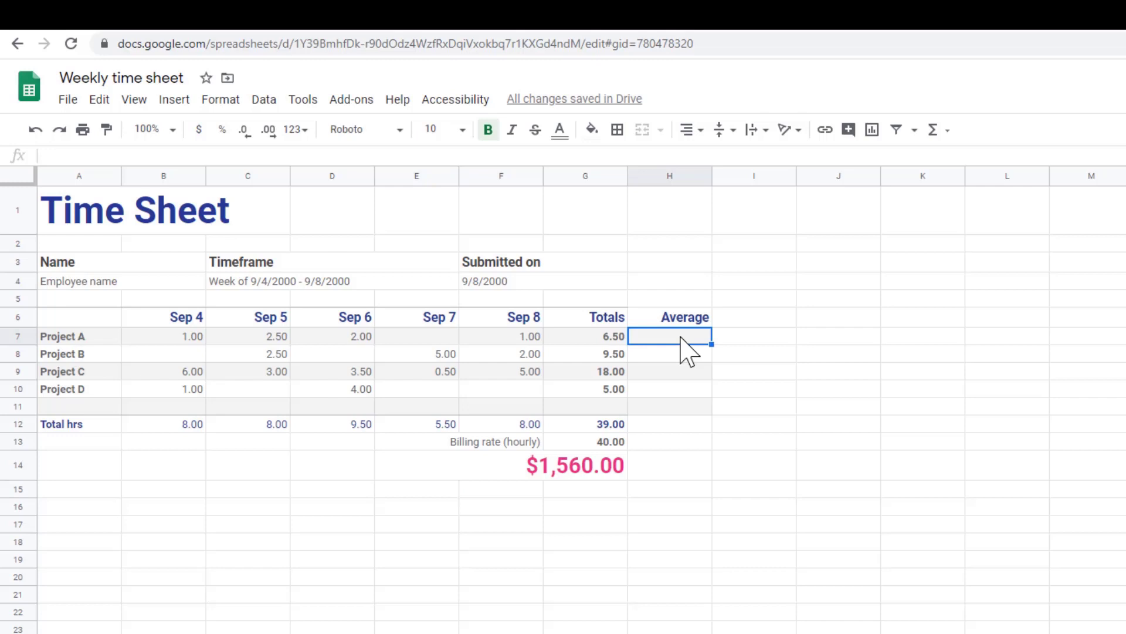
type("=av")
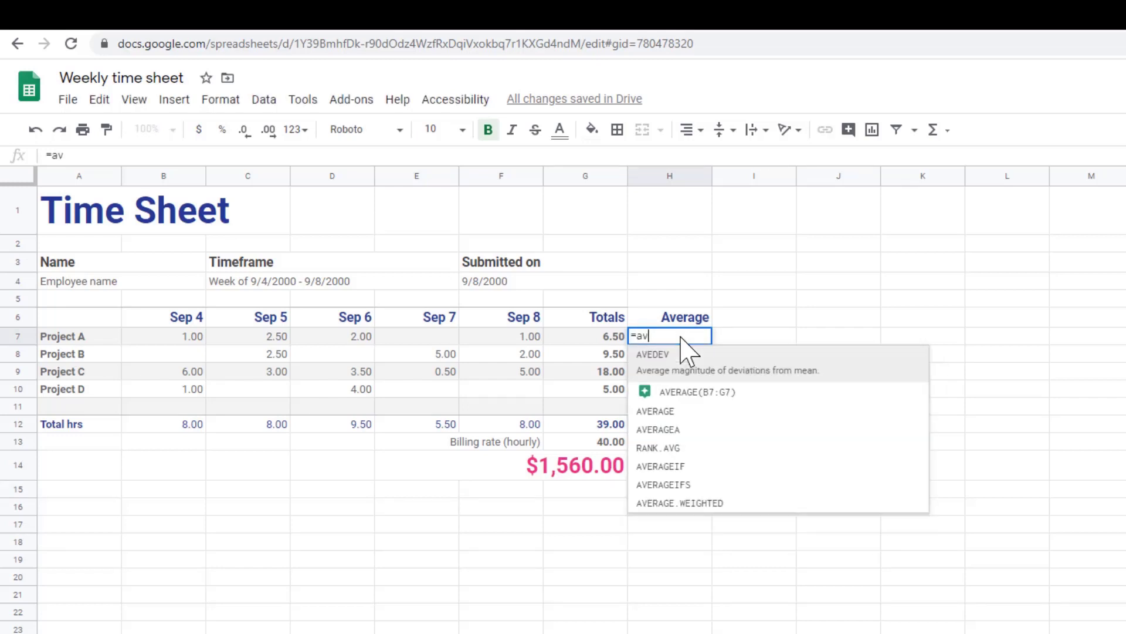
type("erage(")
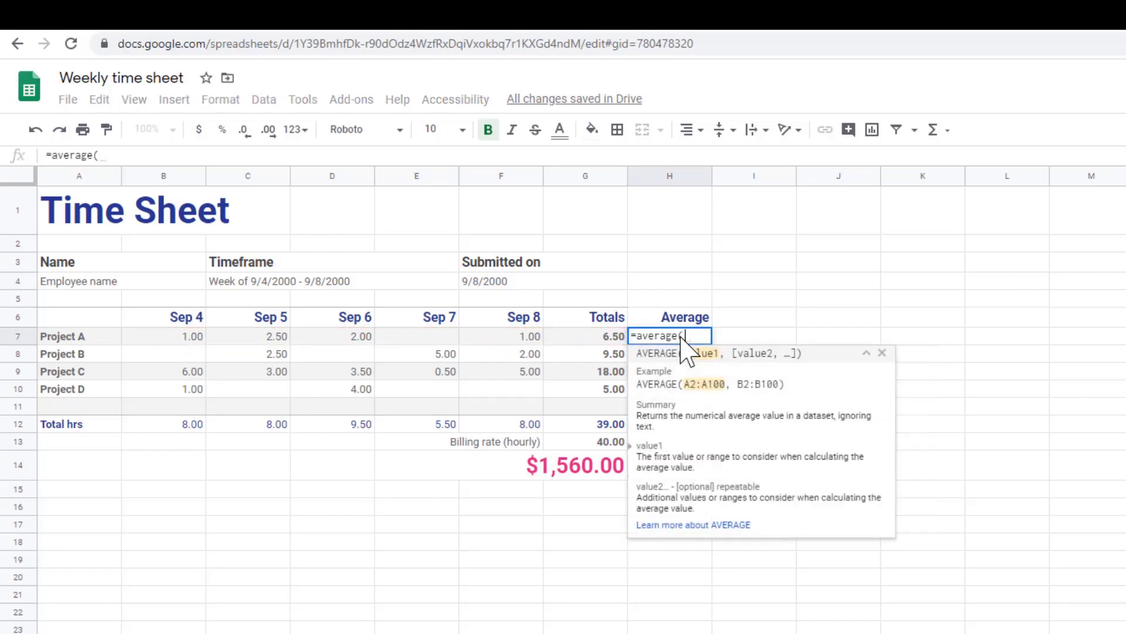
left_click_drag(177, 340, 492, 342)
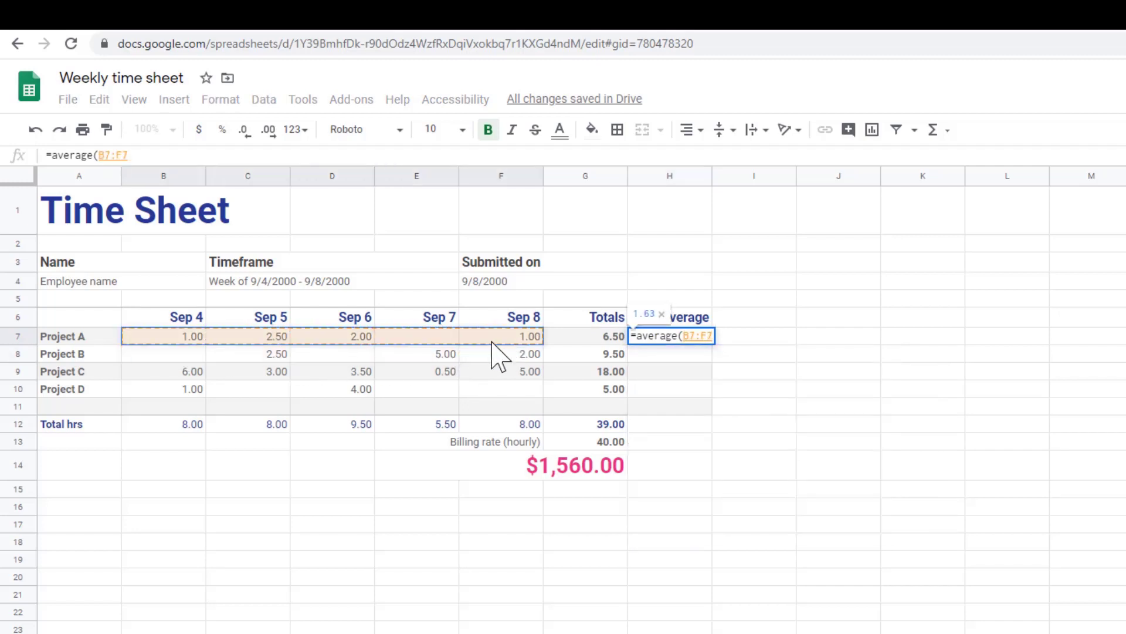
key("Return")
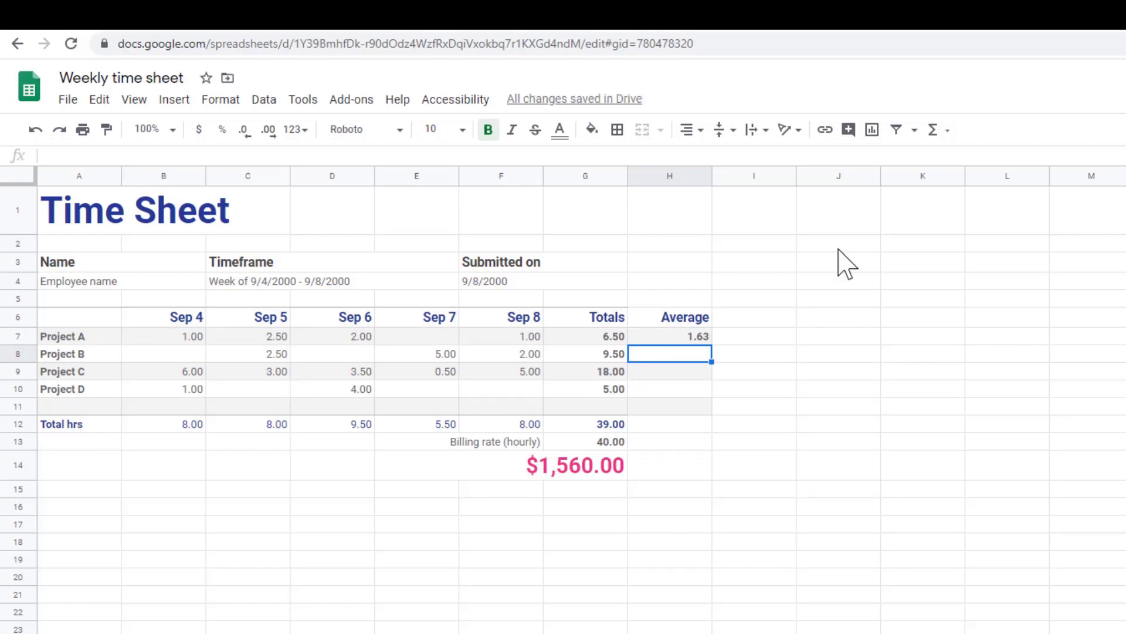
Step: Average Project B's daily hours in H8 by inserting the AVERAGE function over B8:F8
left_click(946, 133)
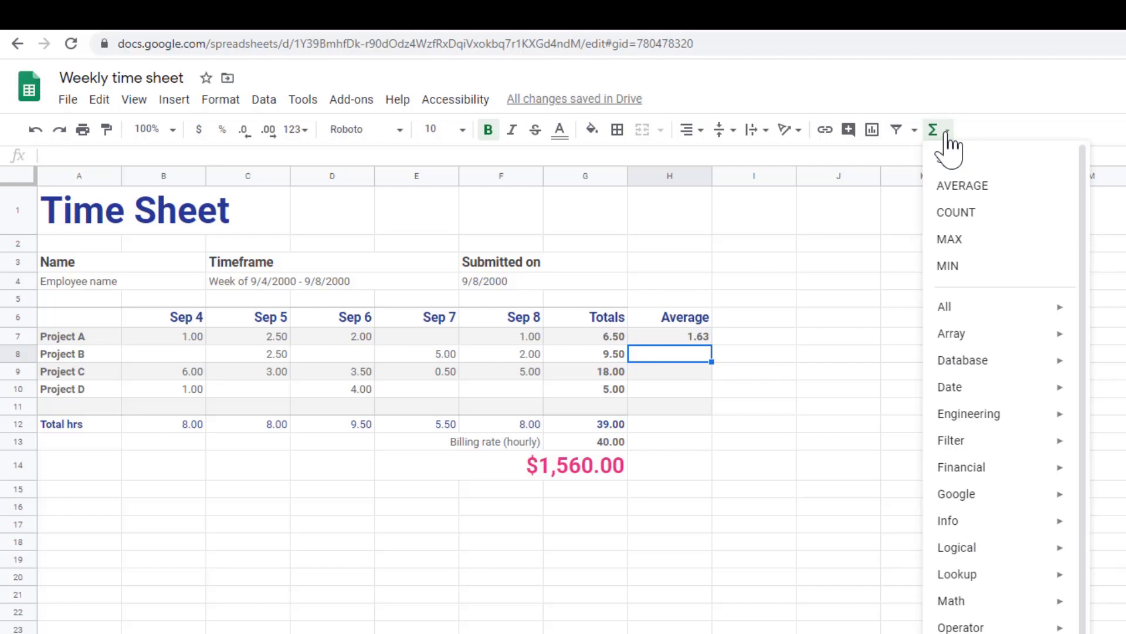
left_click(995, 193)
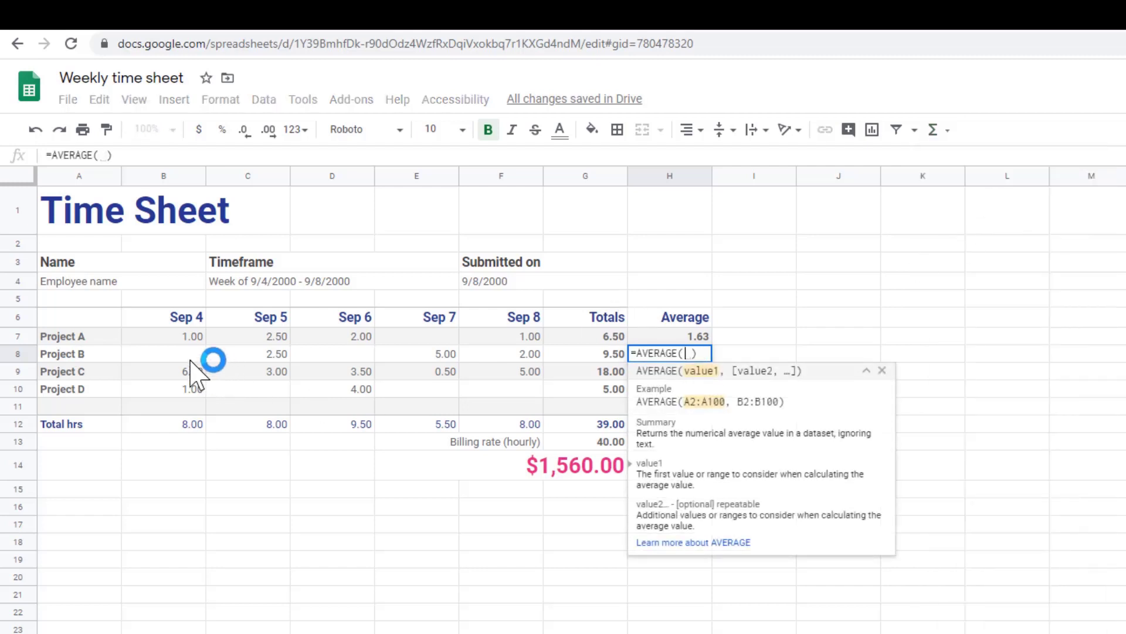
left_click_drag(186, 353, 527, 352)
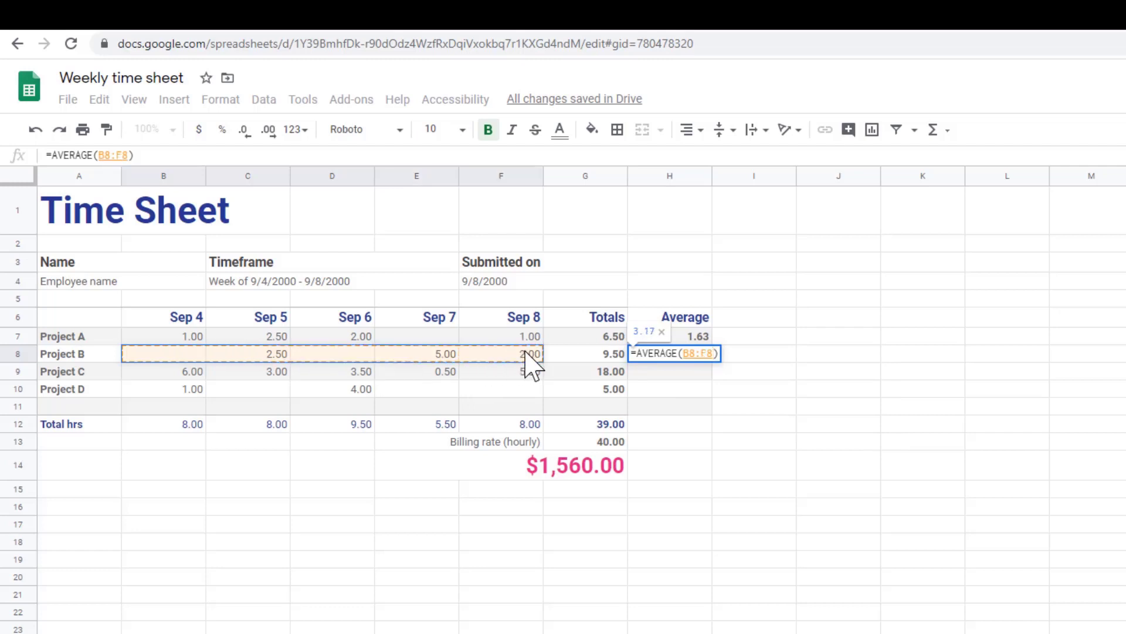
key("Return")
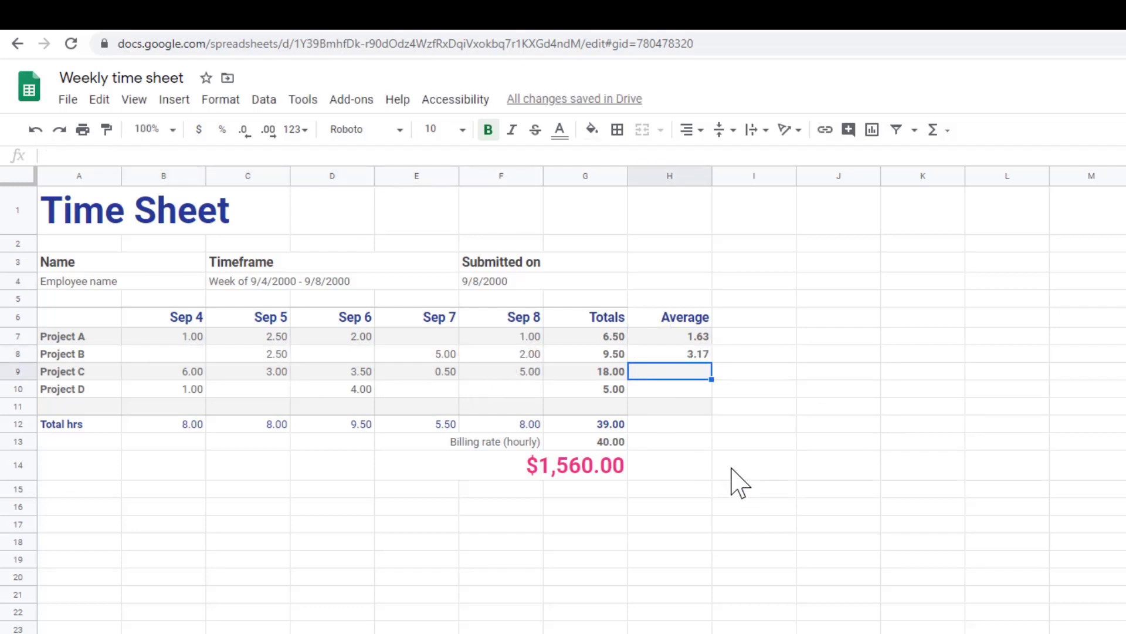
left_click(933, 129)
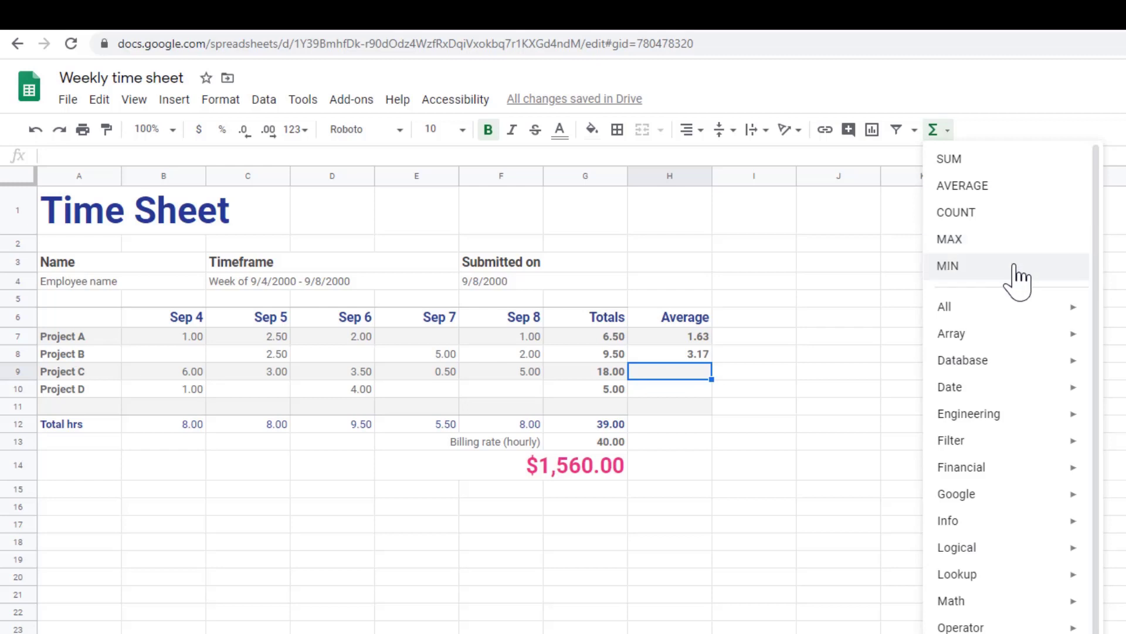
left_click(847, 369)
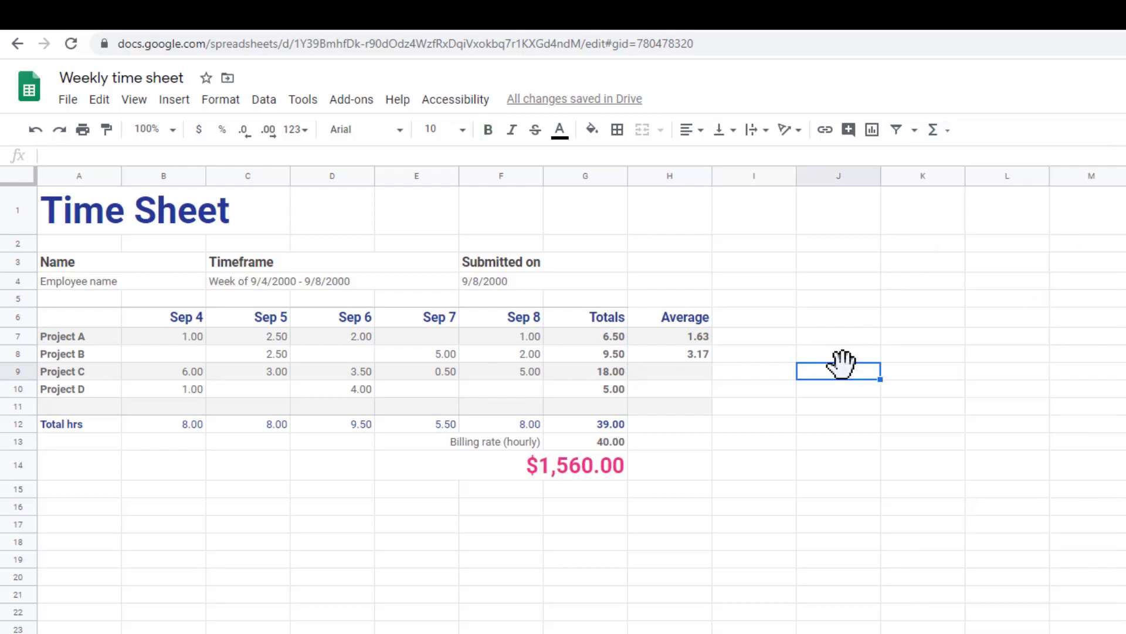